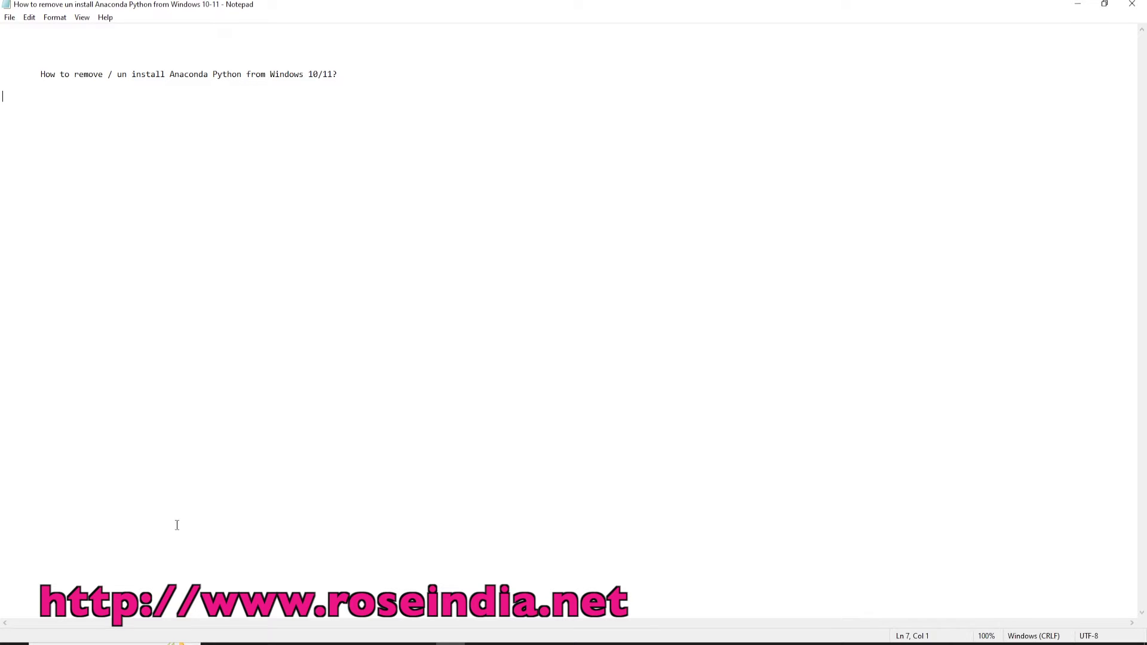
- Search the Start menu for 'program' to find Add or remove programs
click(105, 642)
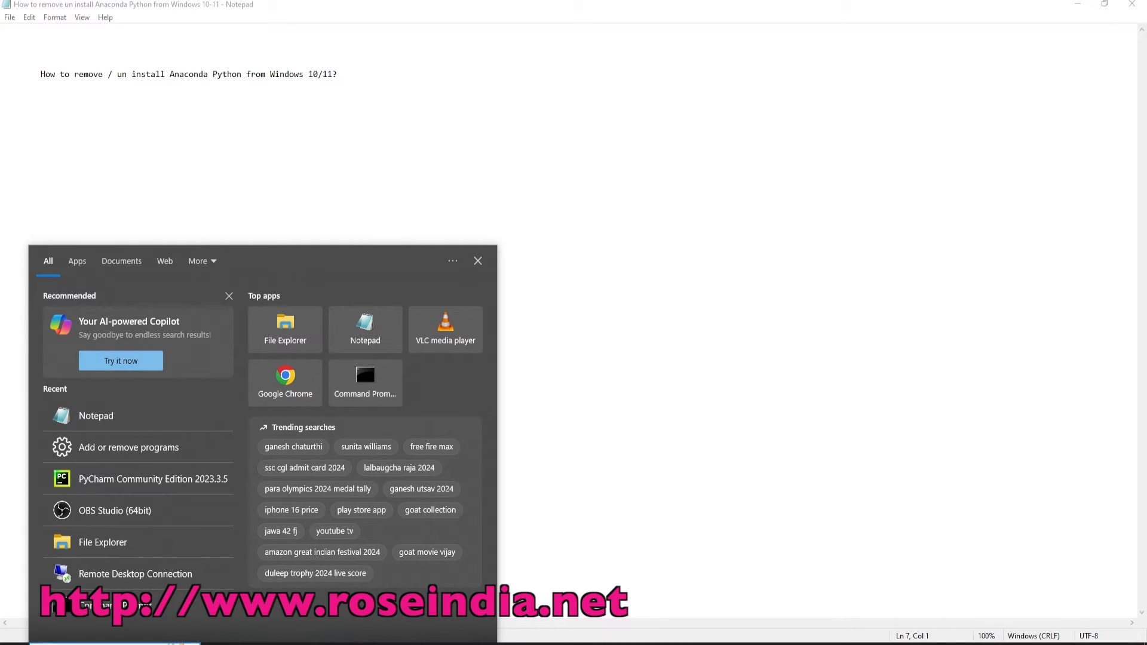
text(pr)
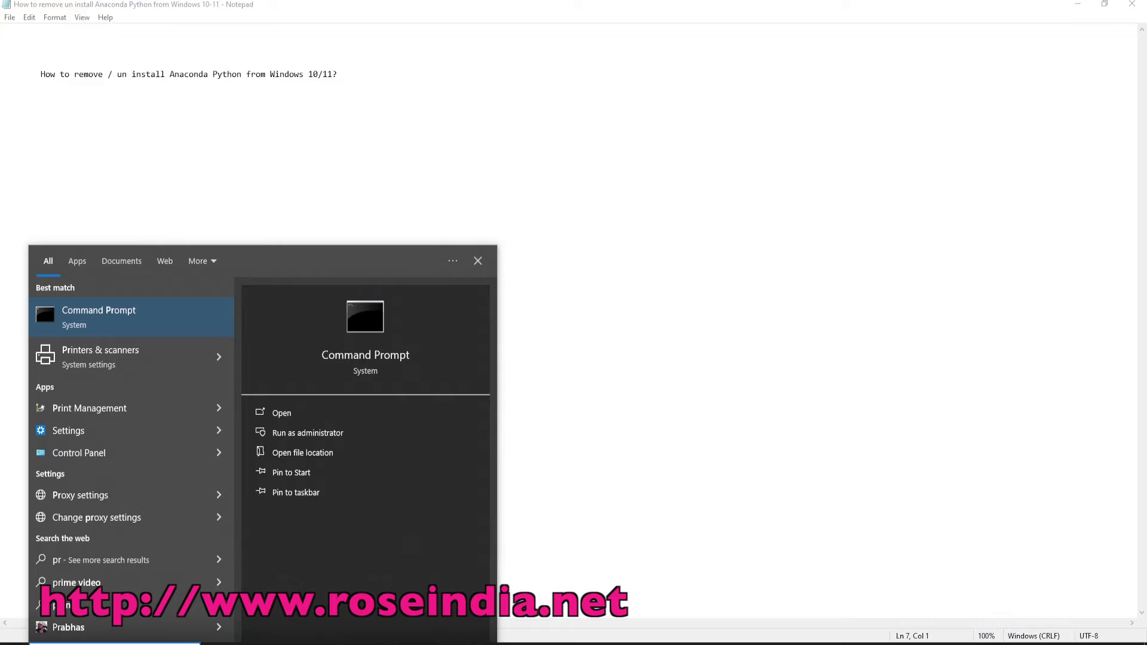
text(ogram)
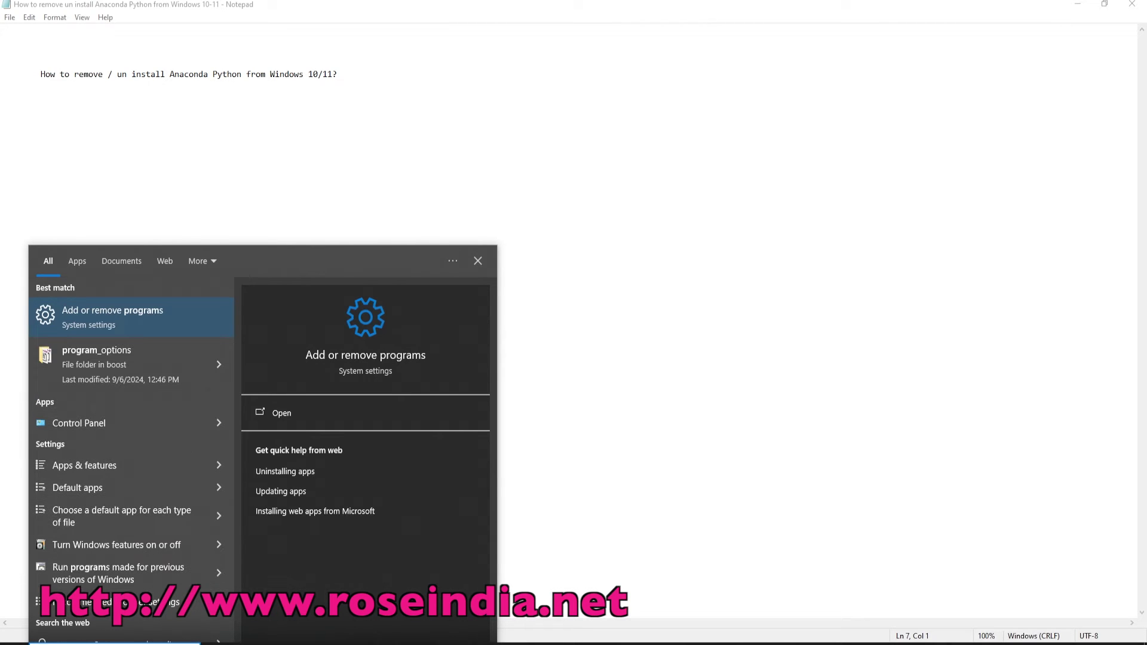
- In Add or remove programs, filter the list by 'Ana' and expand Anaconda3 2024.06-1
click(103, 313)
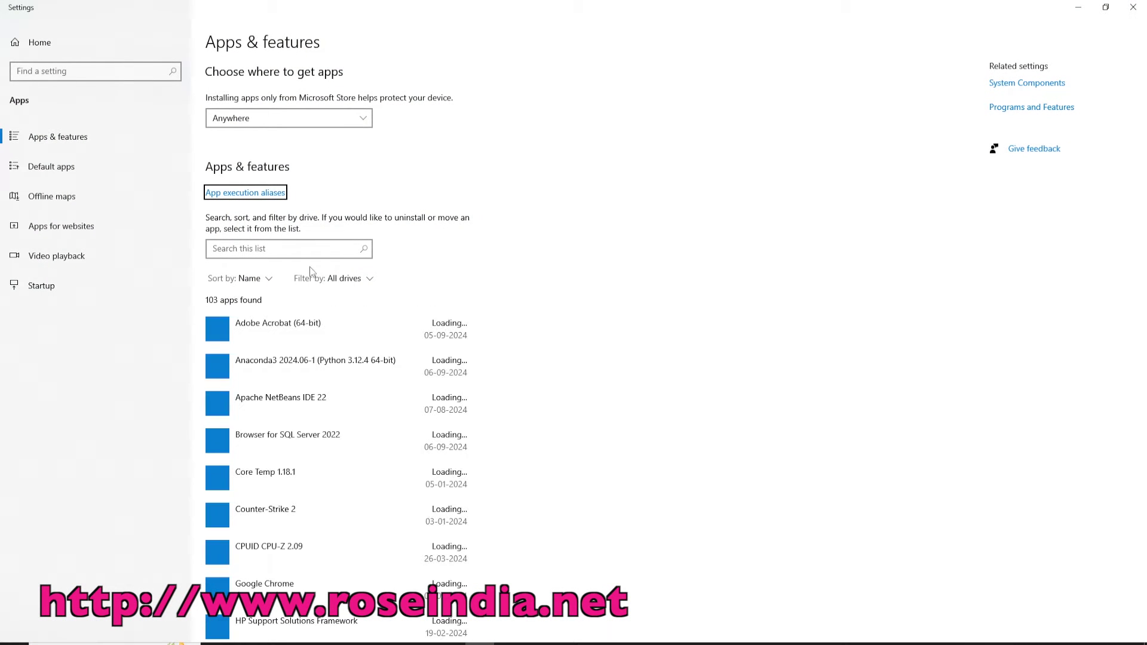
click(274, 248)
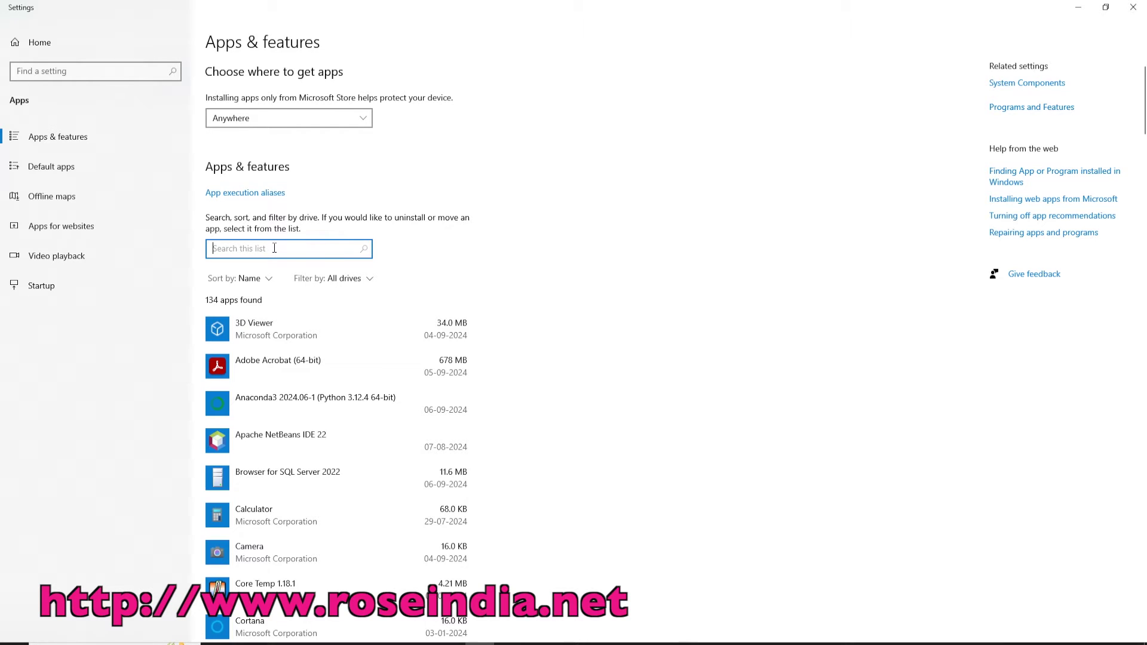
text(Ana)
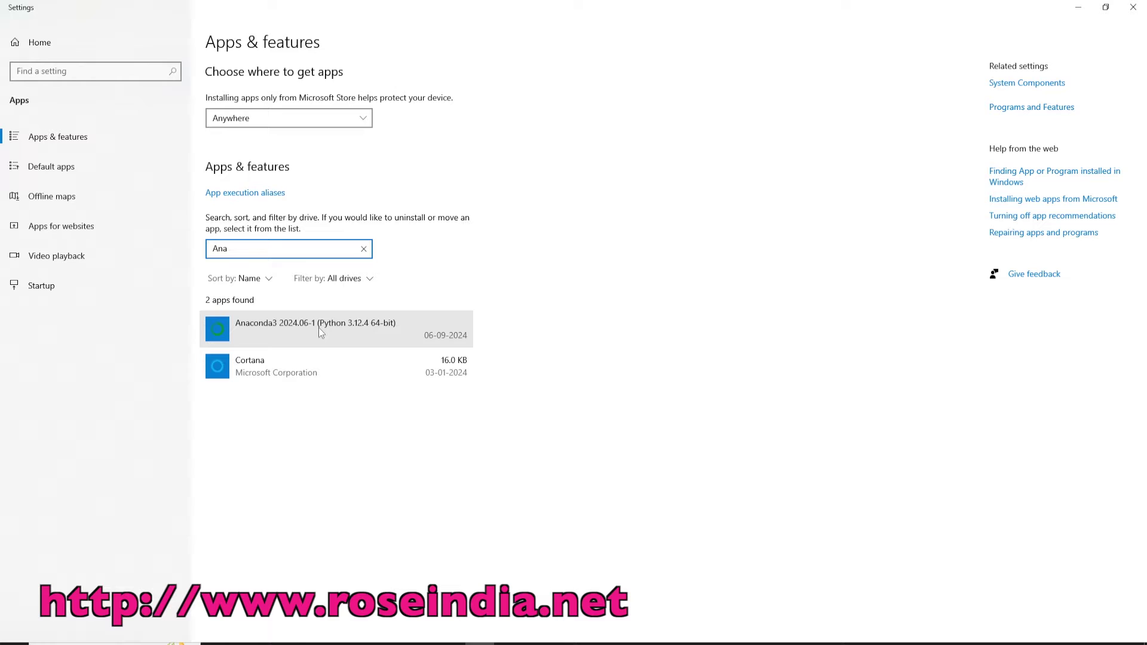
click(395, 326)
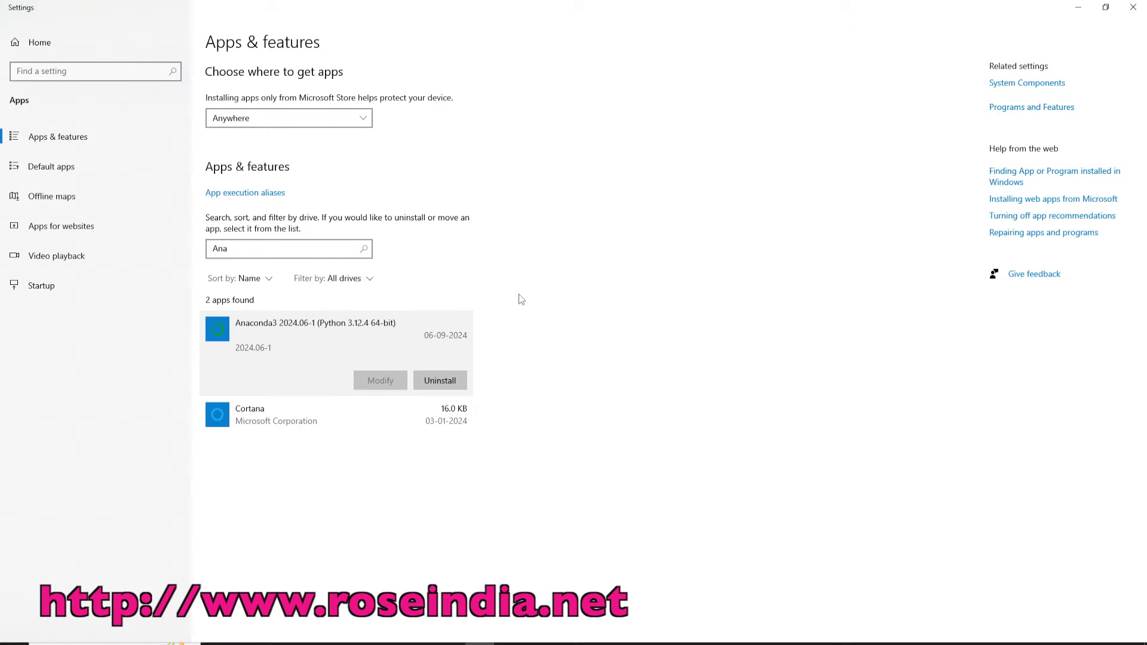
- Uninstall Anaconda3 2024.06-1 and confirm, launching its uninstall wizard
click(446, 381)
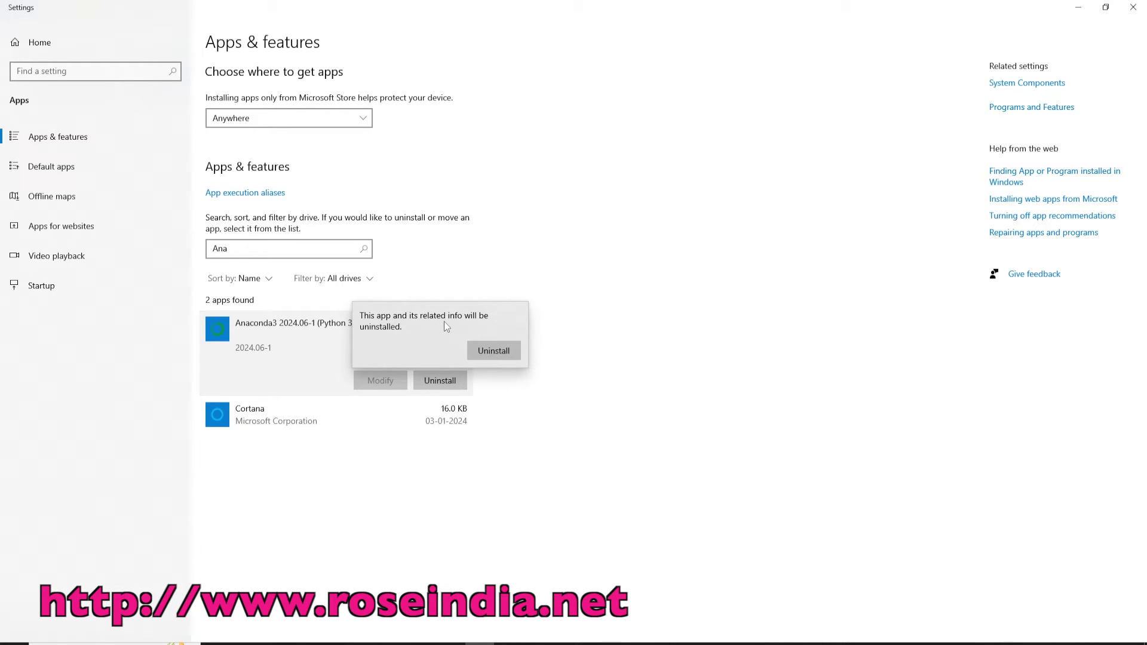
click(494, 351)
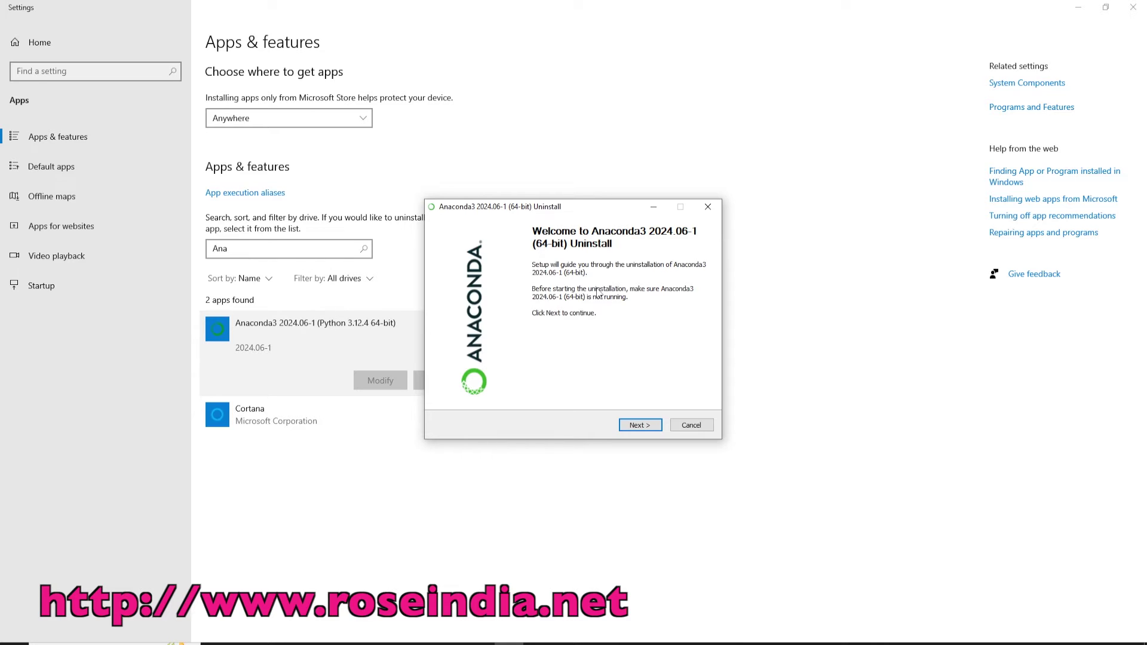
- Proceed through the Anaconda3 uninstaller and confirm deleting the anaconda3 folder and contents
click(647, 426)
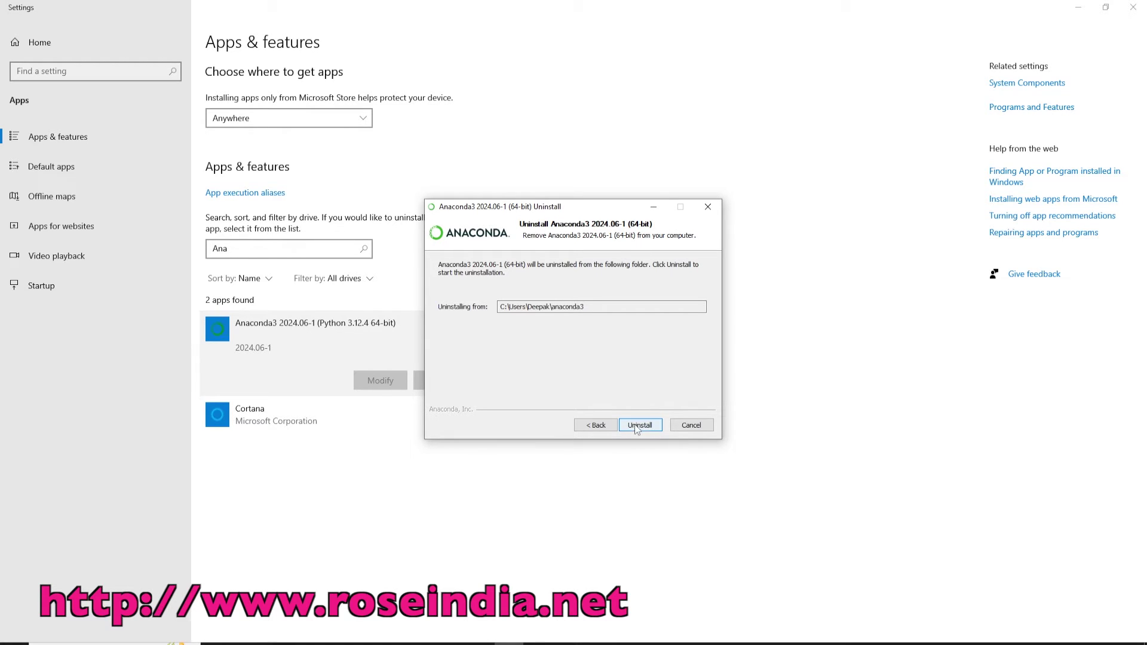
click(642, 427)
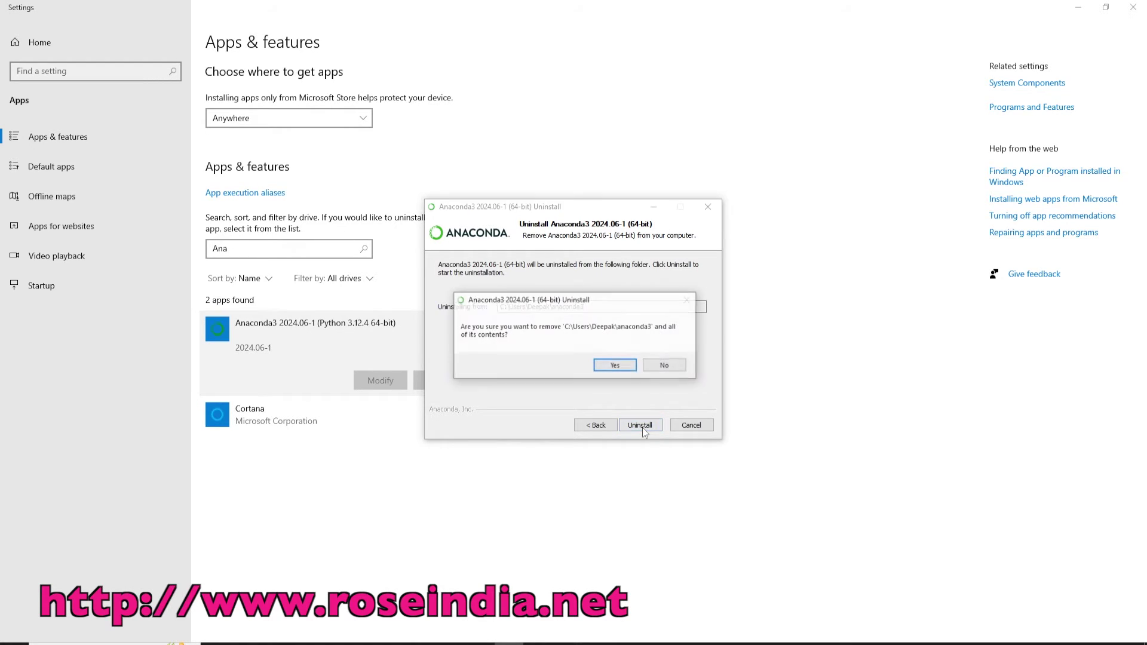
click(609, 370)
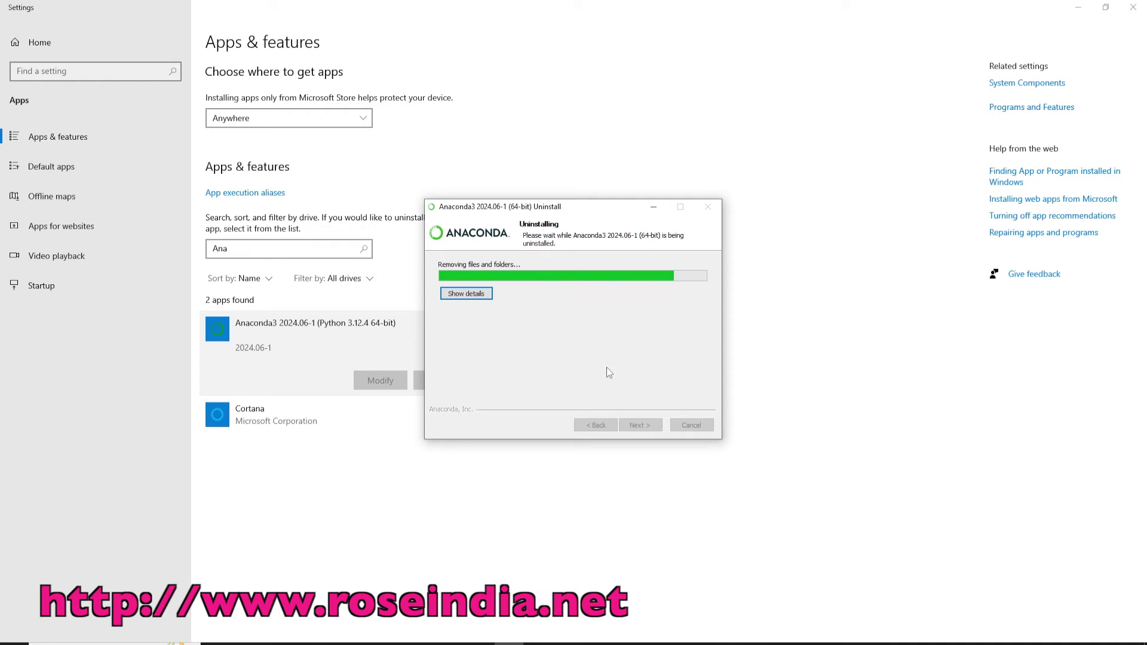
- Finish the Anaconda3 uninstaller with details shown, then search Windows for 'ana'
key(space)
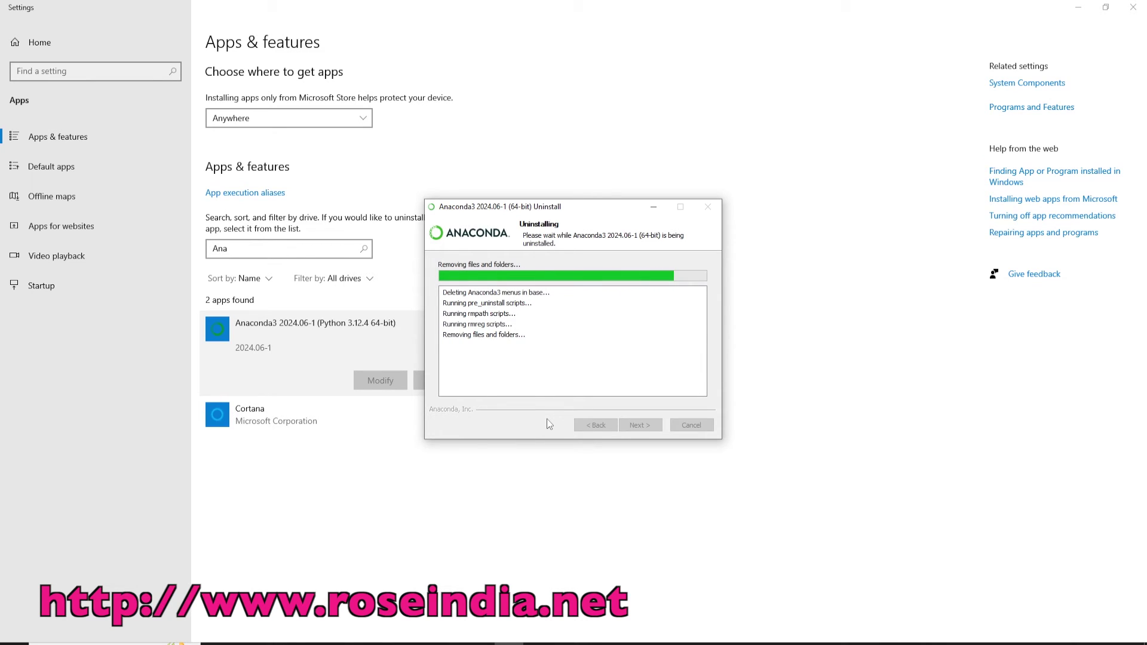
click(639, 423)
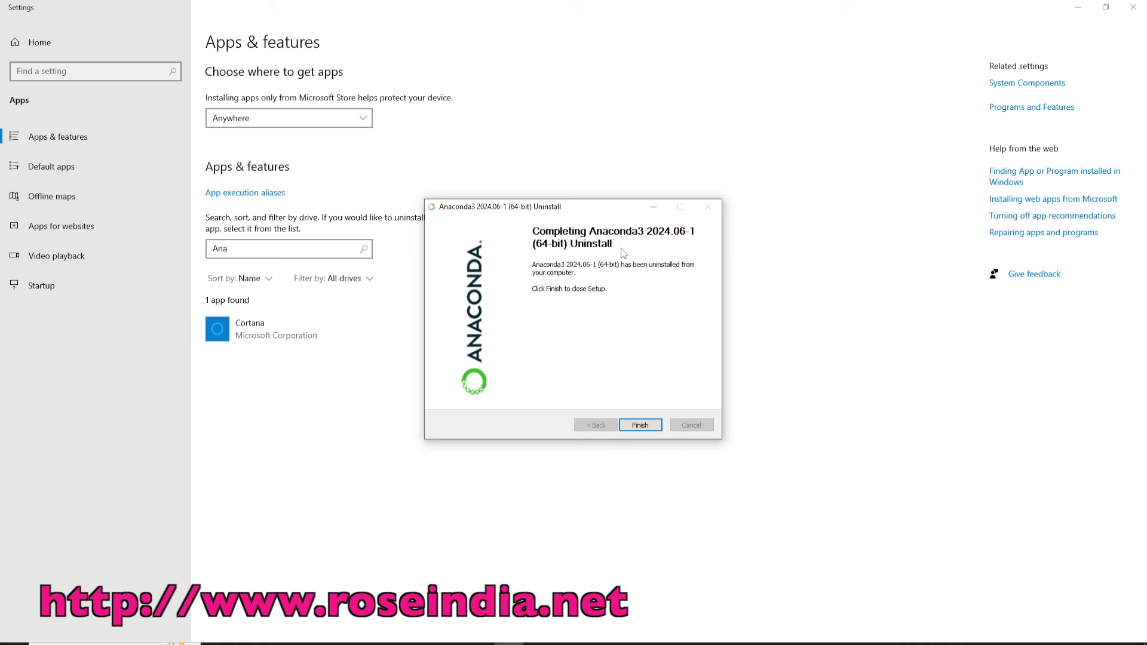
click(638, 426)
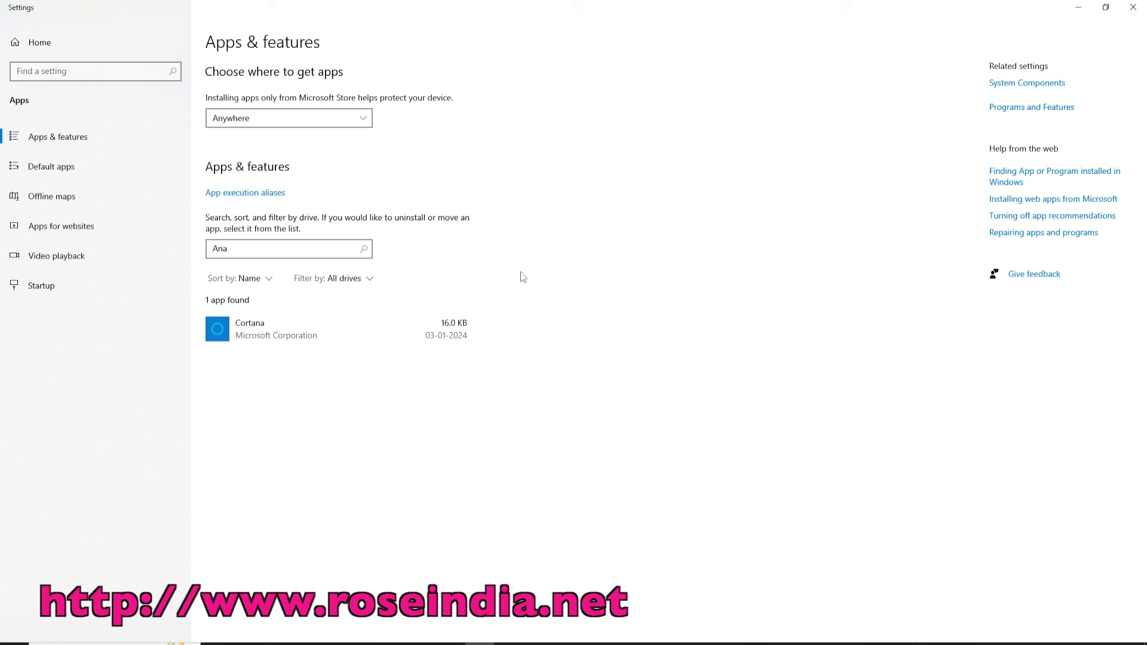
click(99, 643)
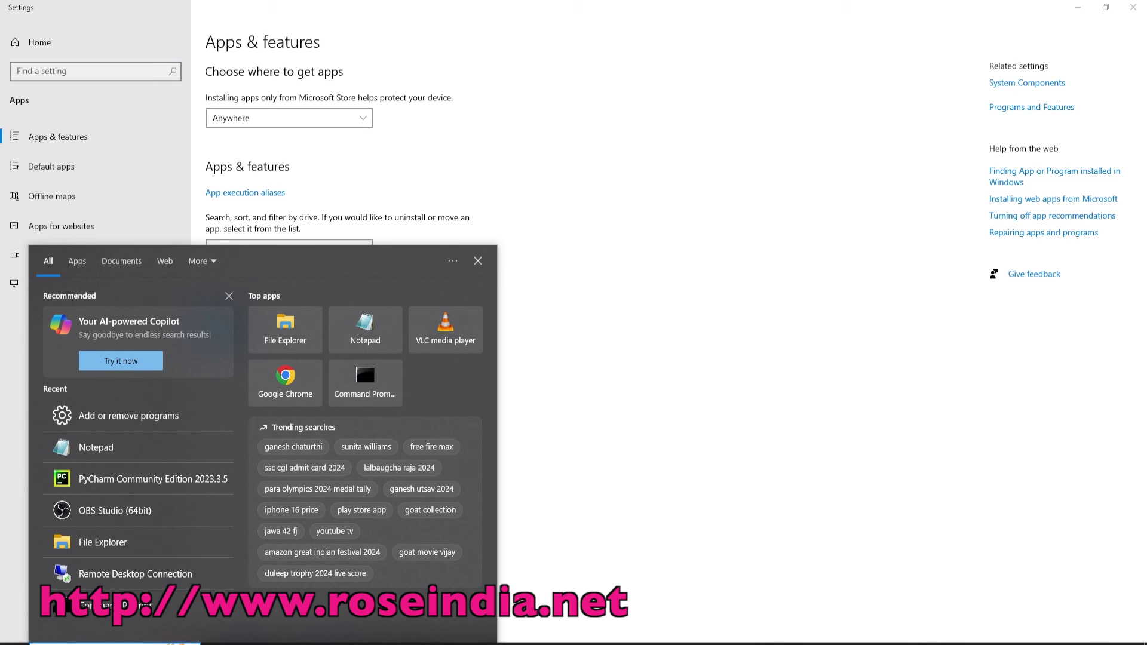
text(ana)
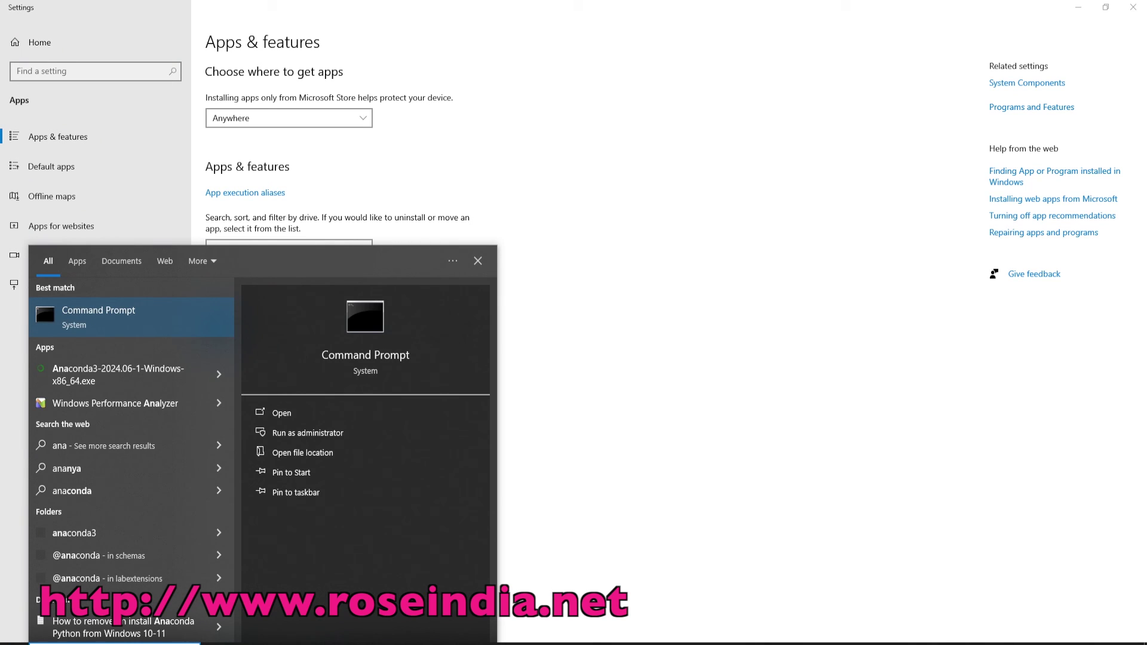